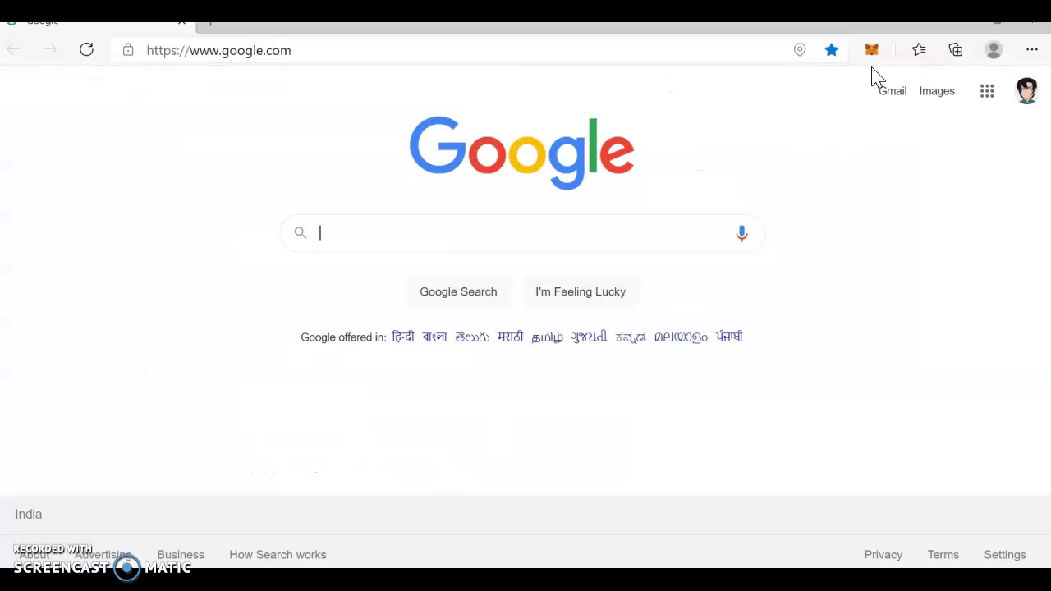
Unlock MetaMask with the password to show Account 1's 0.0145 ETH balance.
click(873, 57)
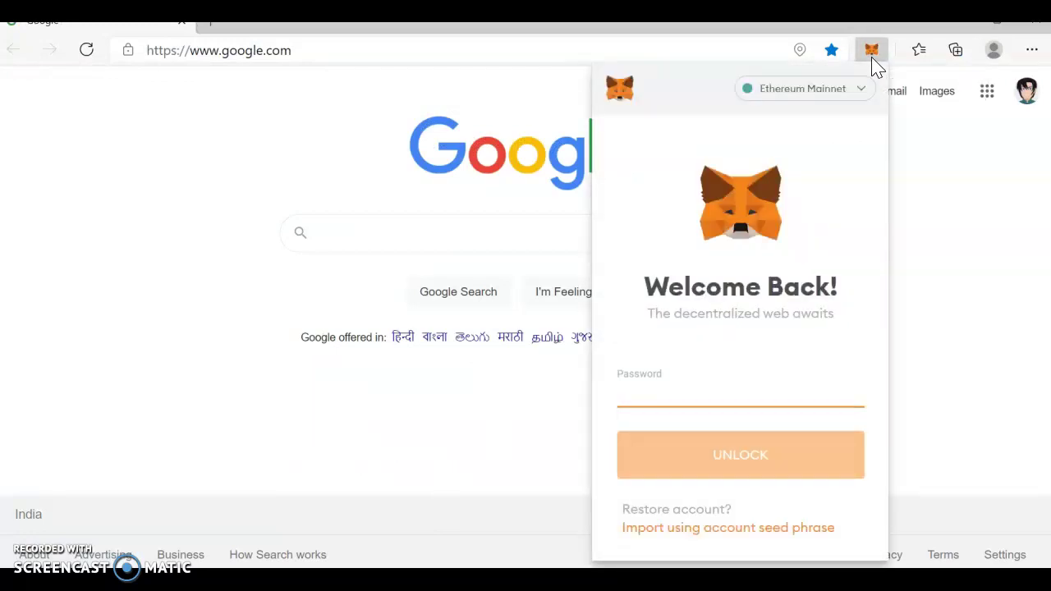
text(a)
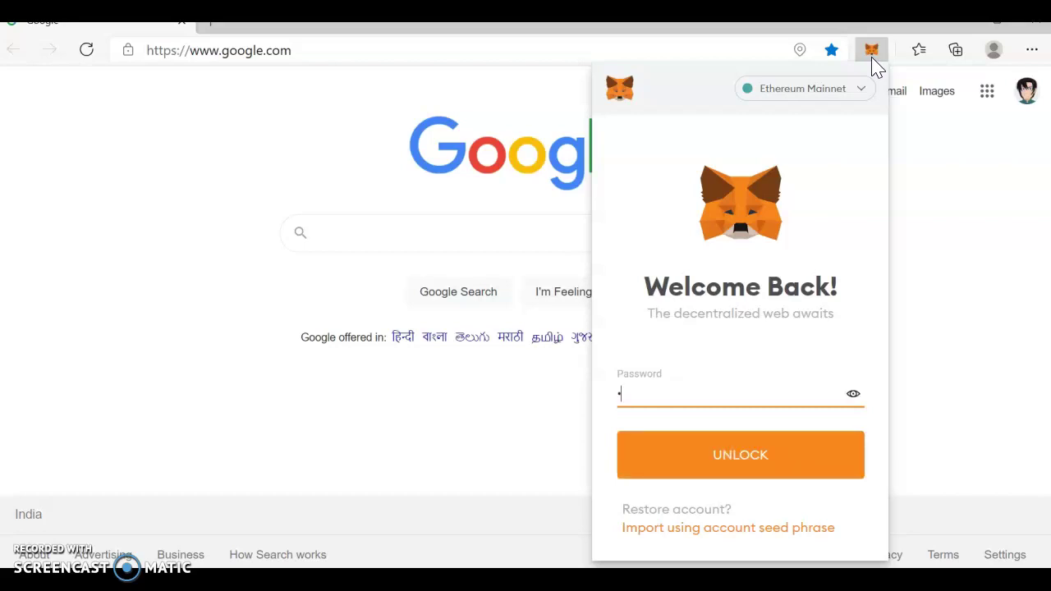
text(aaaaaaa)
key(Return)
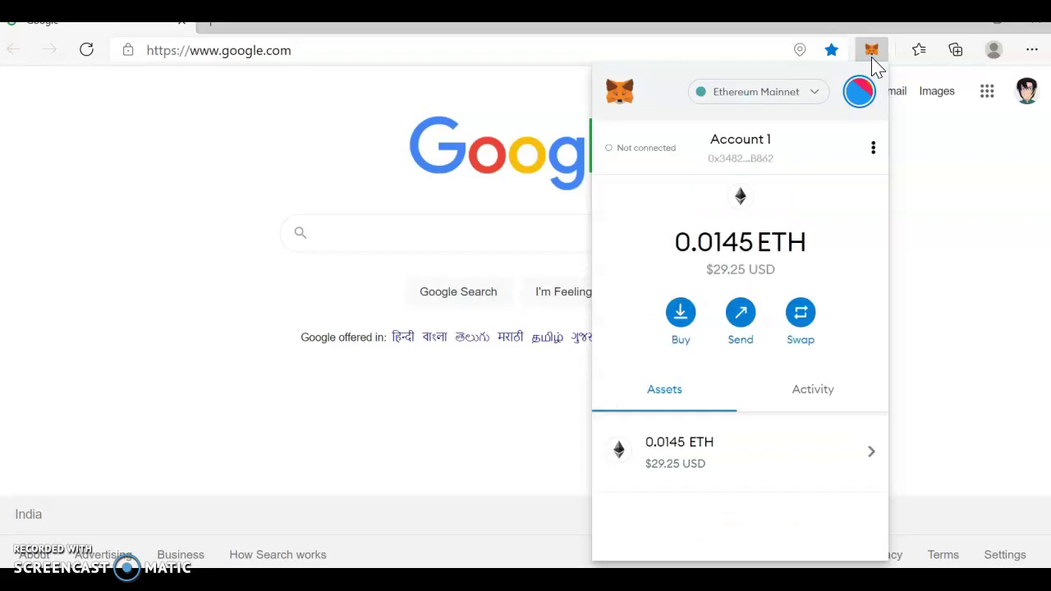
click(818, 413)
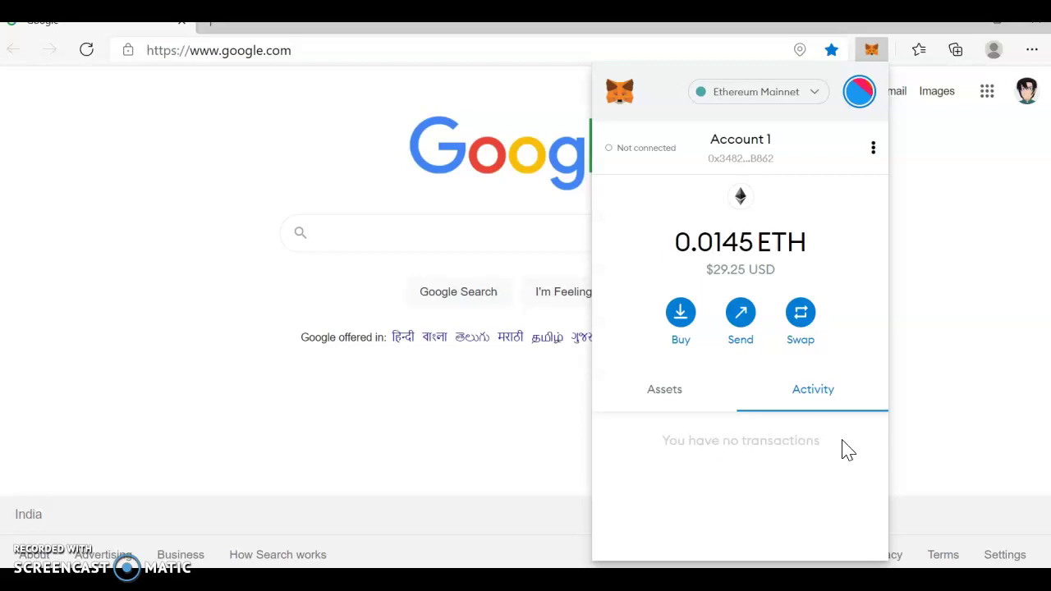
click(667, 391)
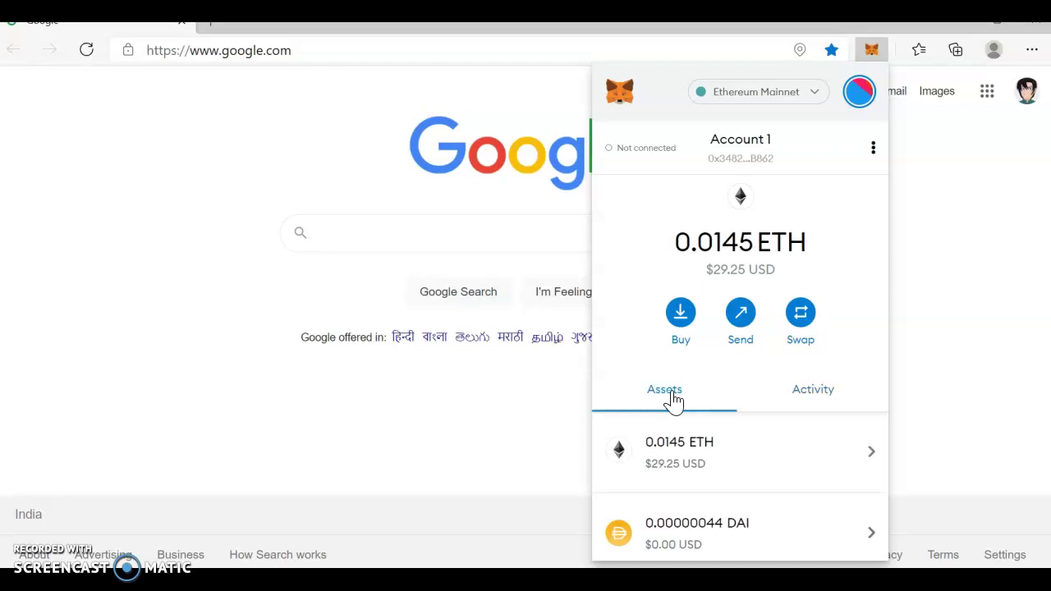
scroll(671, 408, down, 2)
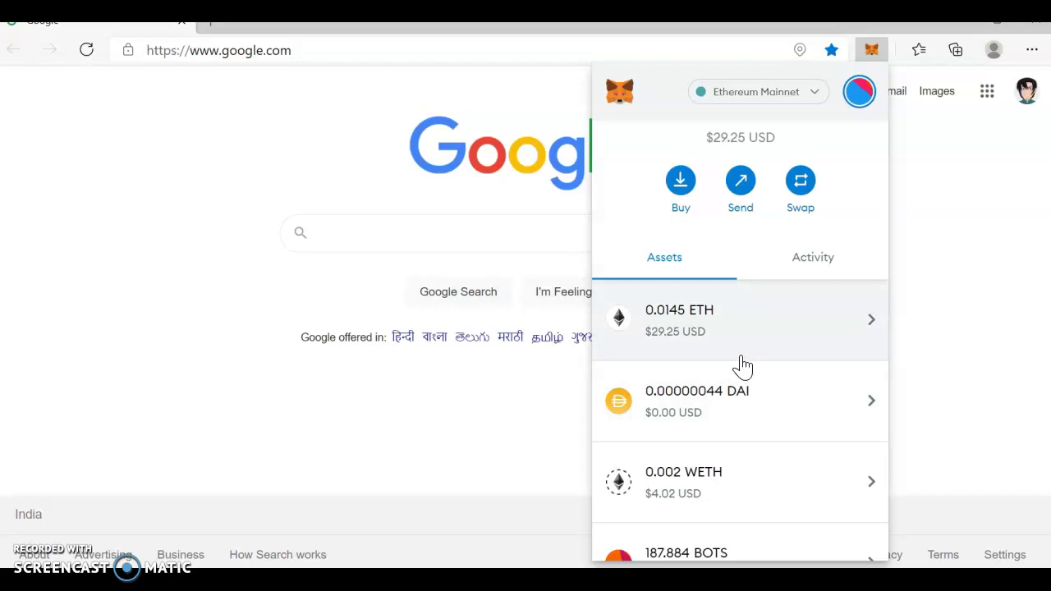
scroll(741, 354, down, 1)
scroll(741, 354, up, 3)
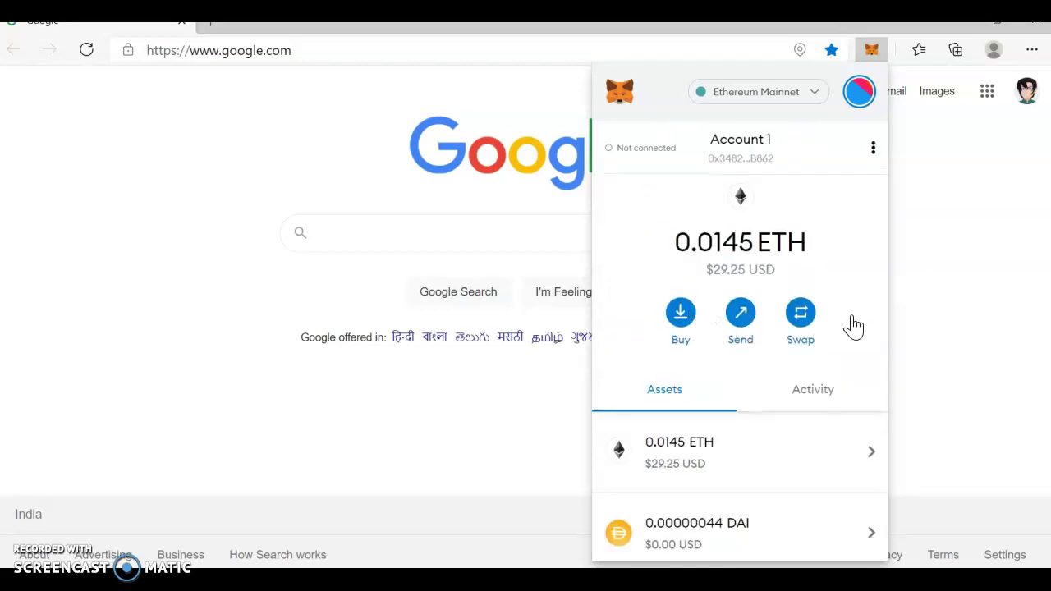
scroll(801, 386, down, 1)
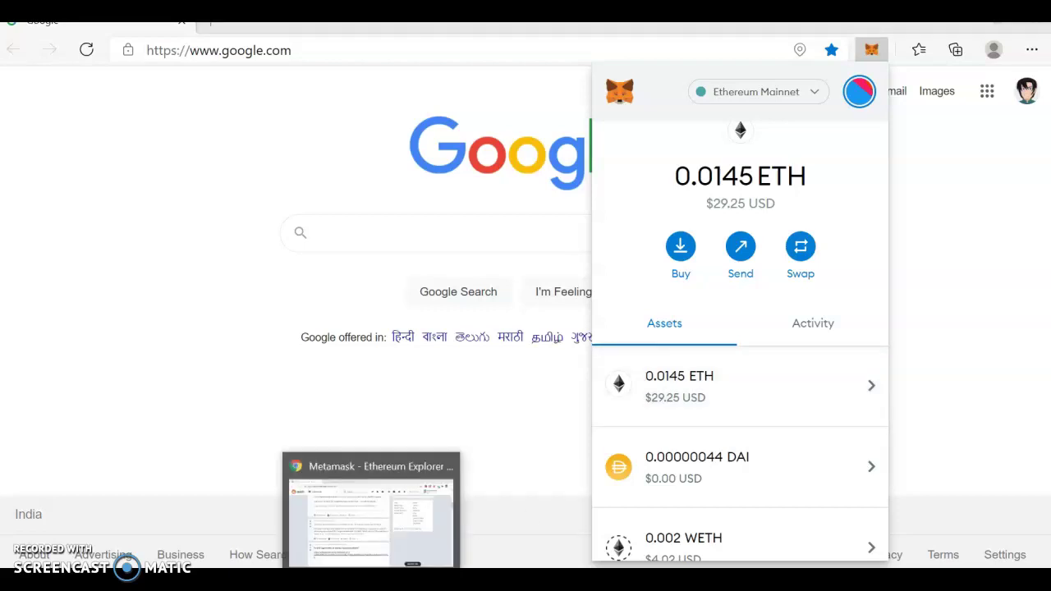
Switch to the Chrome window showing the r/Metamask Reddit community feed.
click(370, 505)
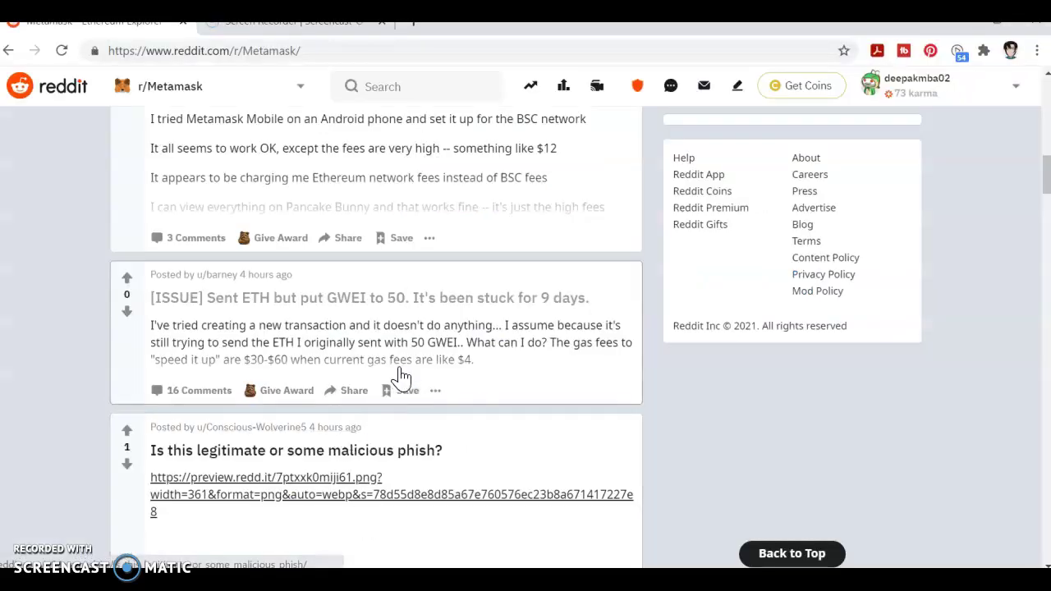